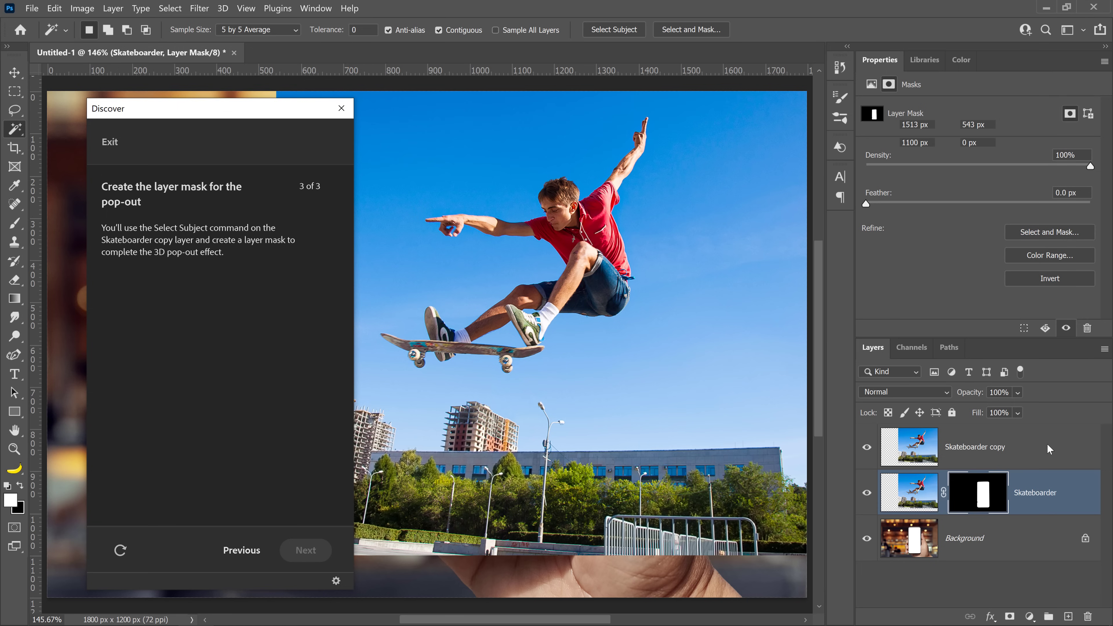
Step: Select the skater with Select > Subject and turn the selection into a mask on Skateboarder copy
left_click(170, 8)
left_click(191, 163)
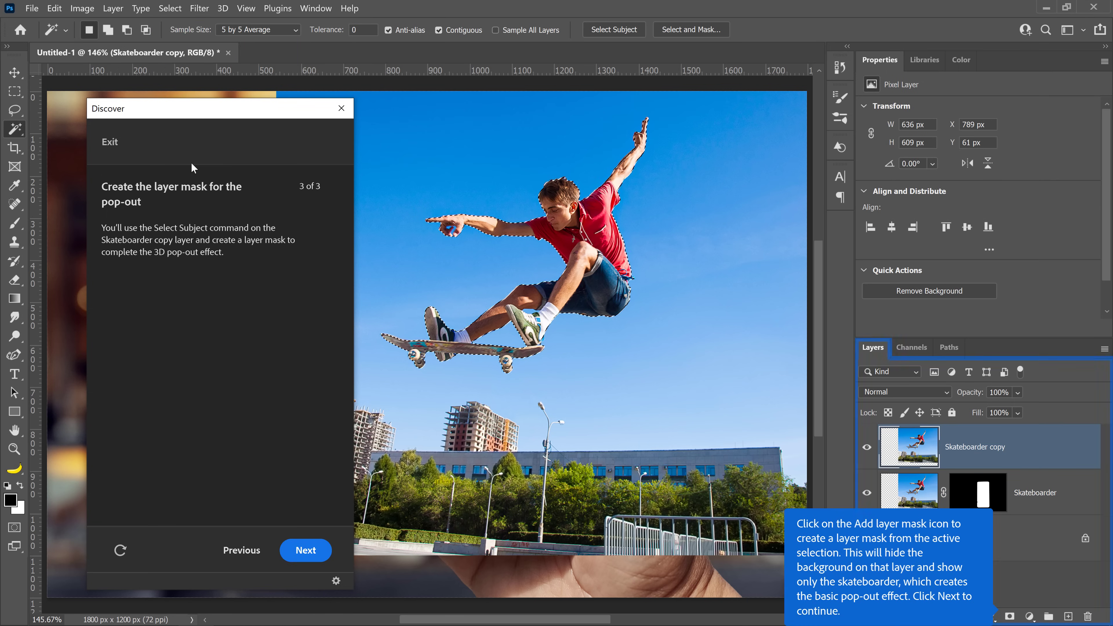
left_click(1009, 616)
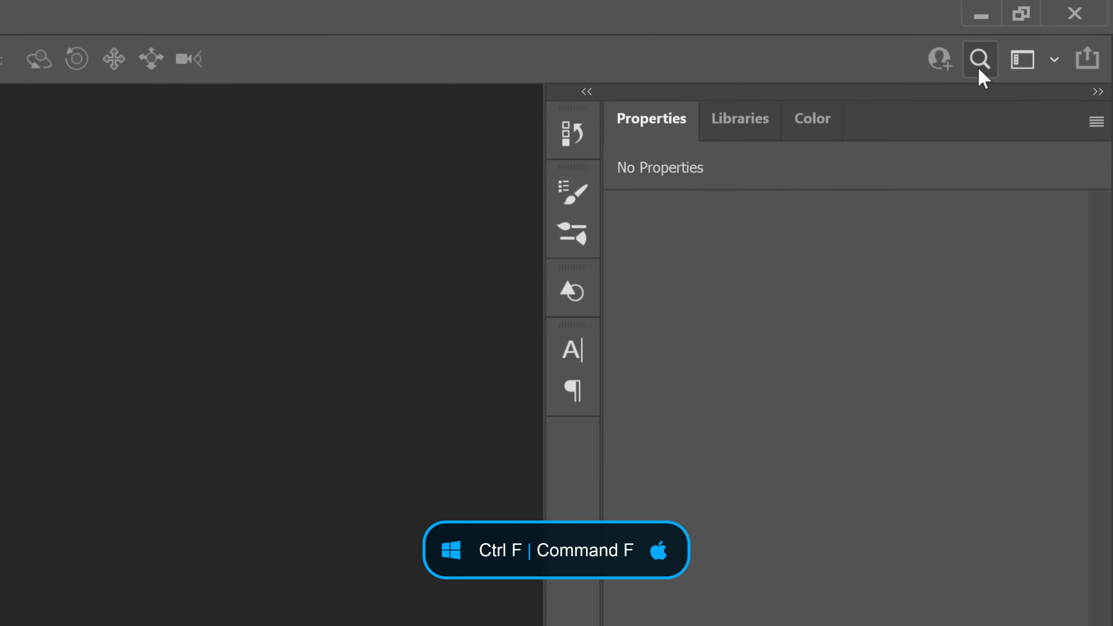
Step: Search the Discover panel's Hands-on tutorials for 'Create a 3D Pop-Out Effect'
left_click(978, 71)
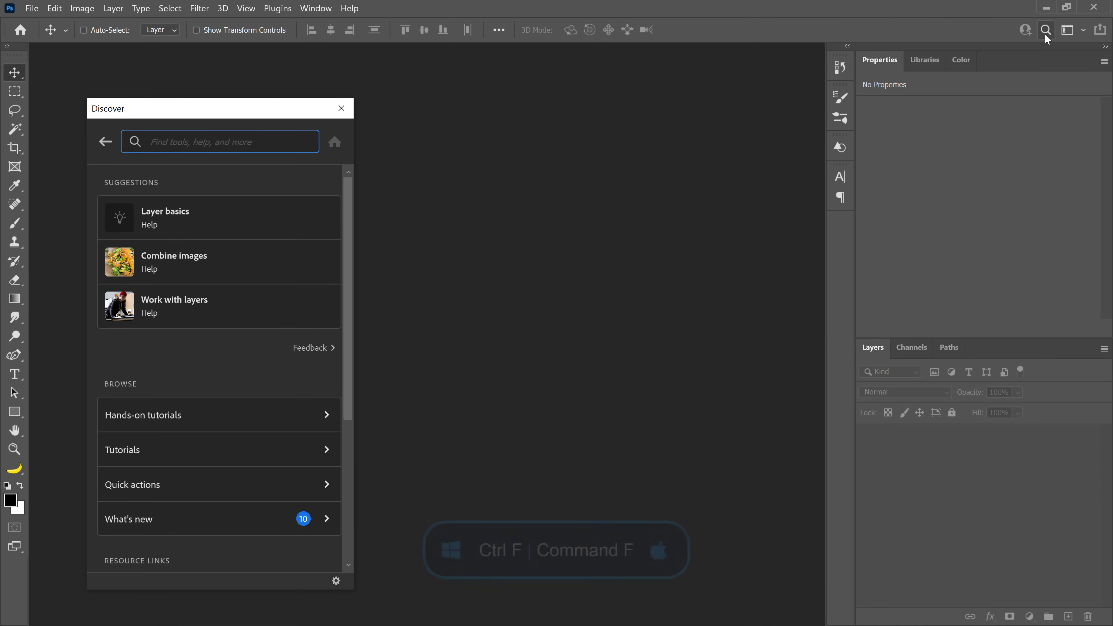
left_click(278, 409)
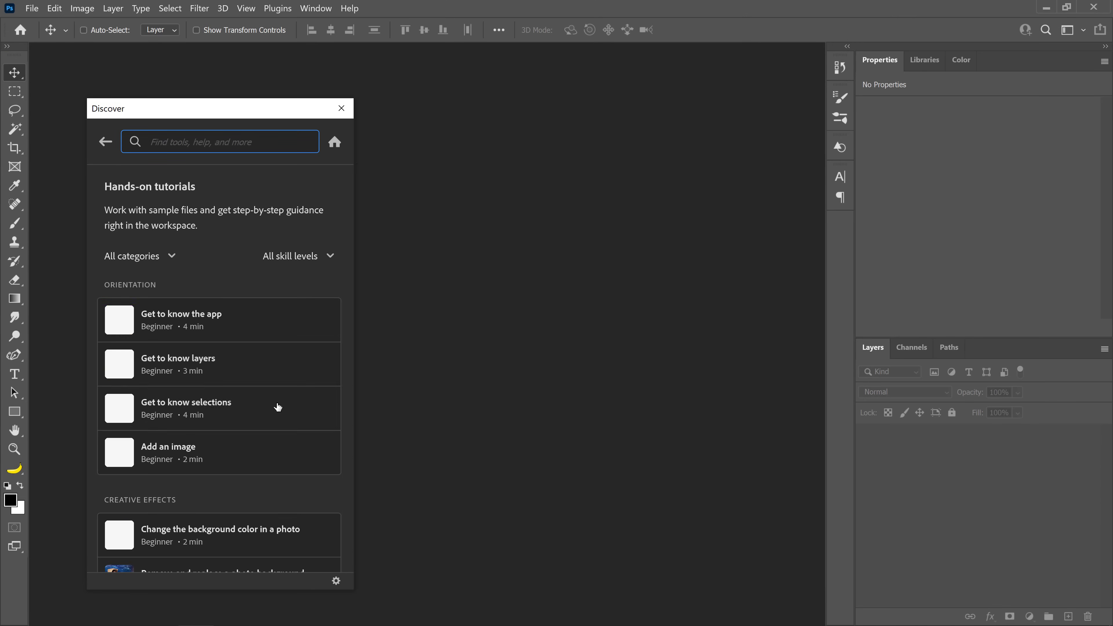
left_click_drag(349, 204, 325, 562)
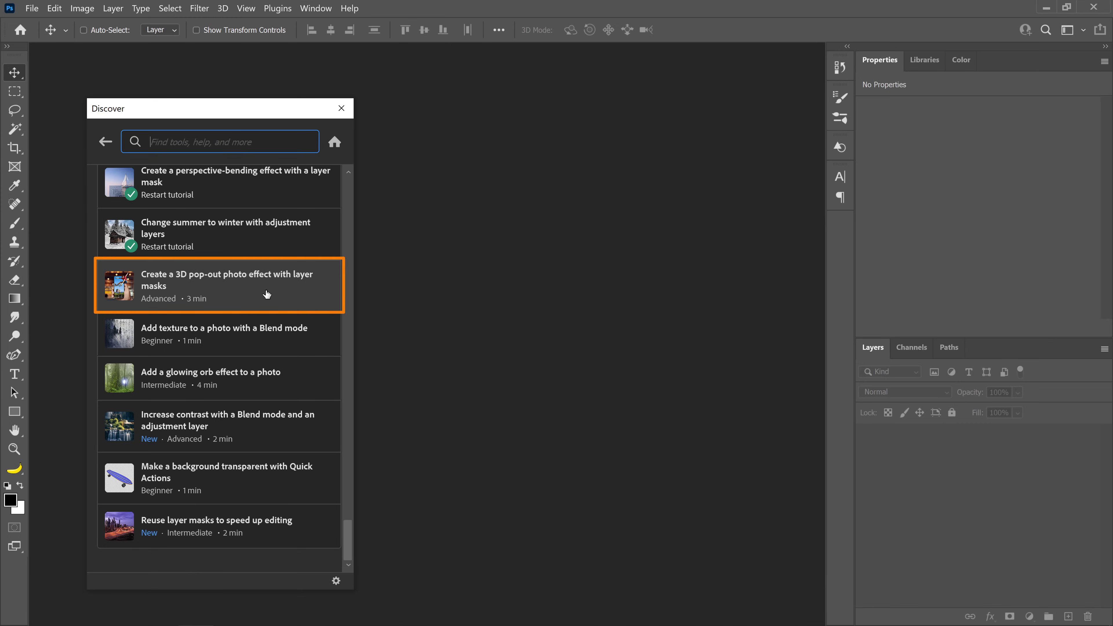
type("Create a 3D Pop-Out")
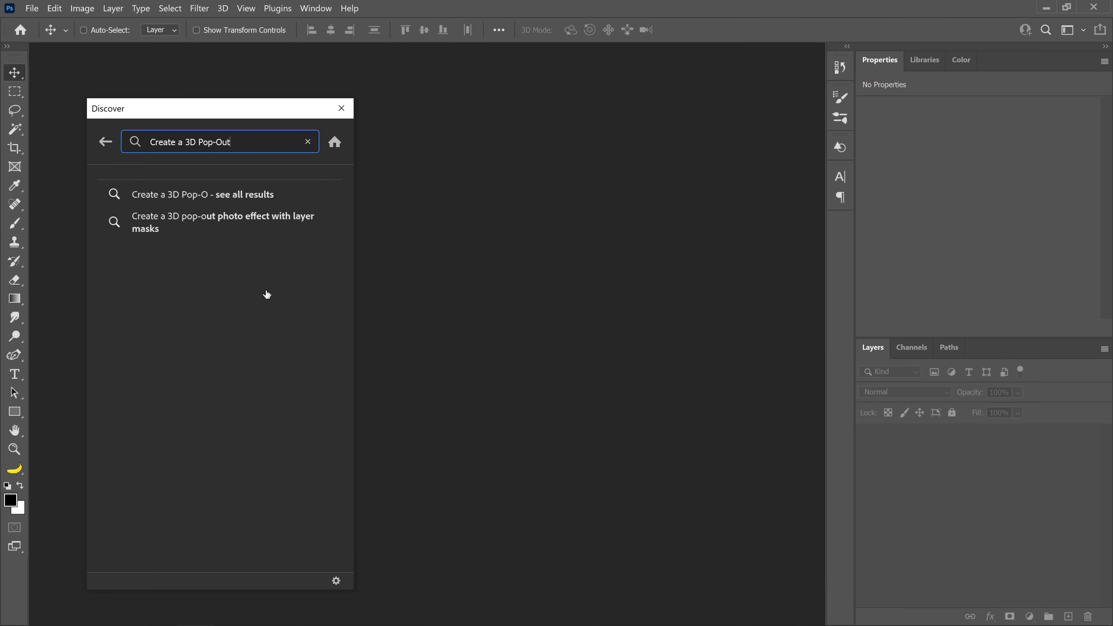
type(" Effect")
Step: Pick the 3D pop-out photo effect tutorial and start it
left_click(251, 225)
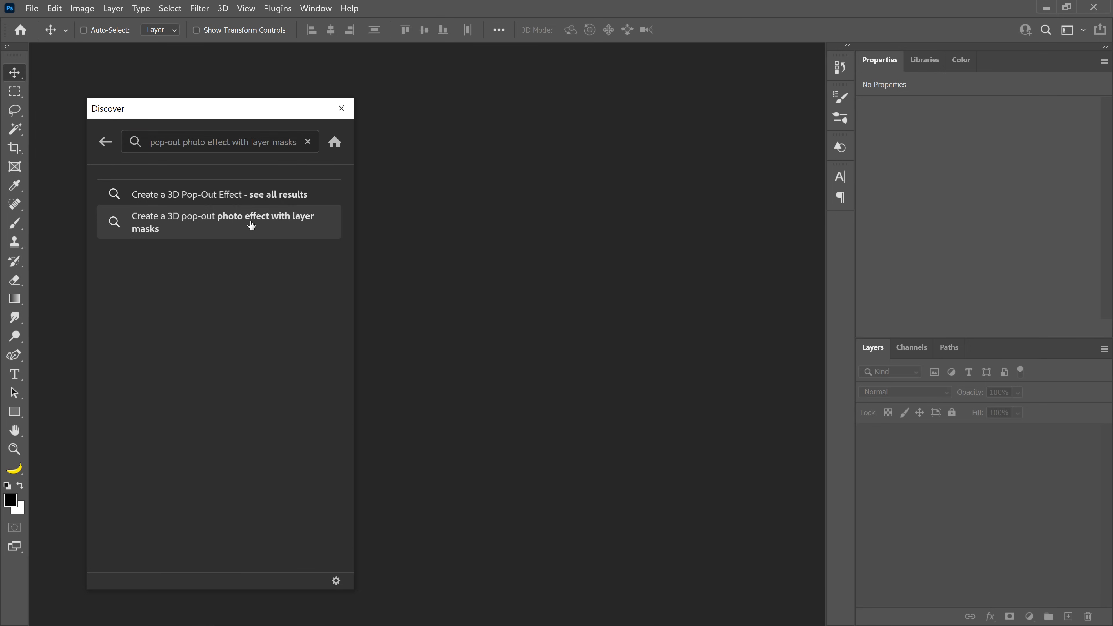
left_click(247, 292)
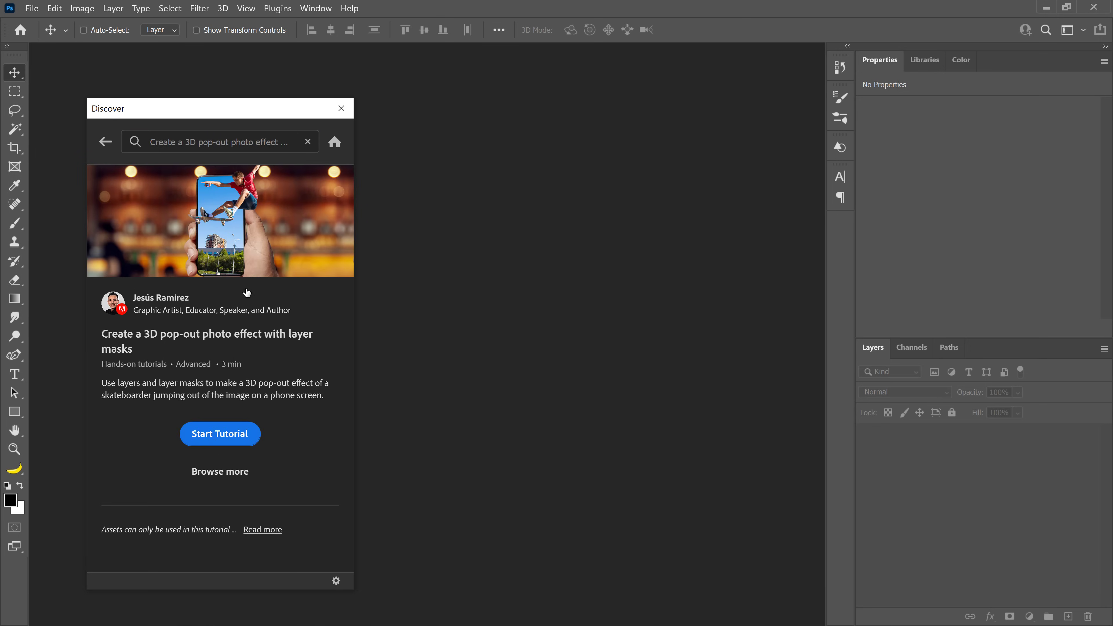
left_click(221, 434)
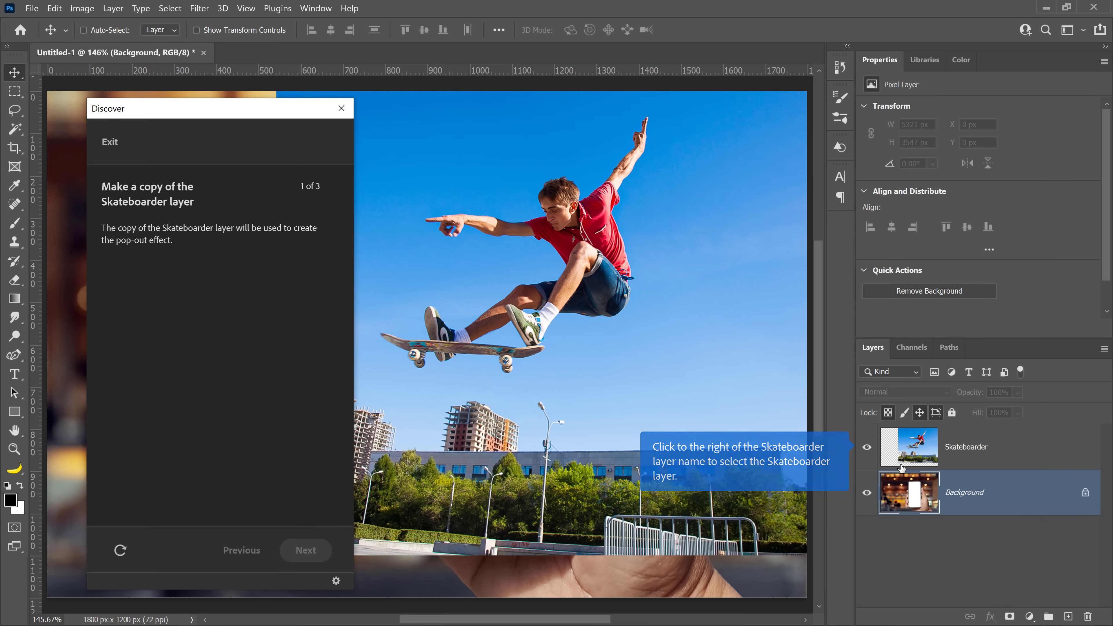
Step: Duplicate the Skateboarder layer with Layer > New > Layer Via Copy
left_click(1046, 455)
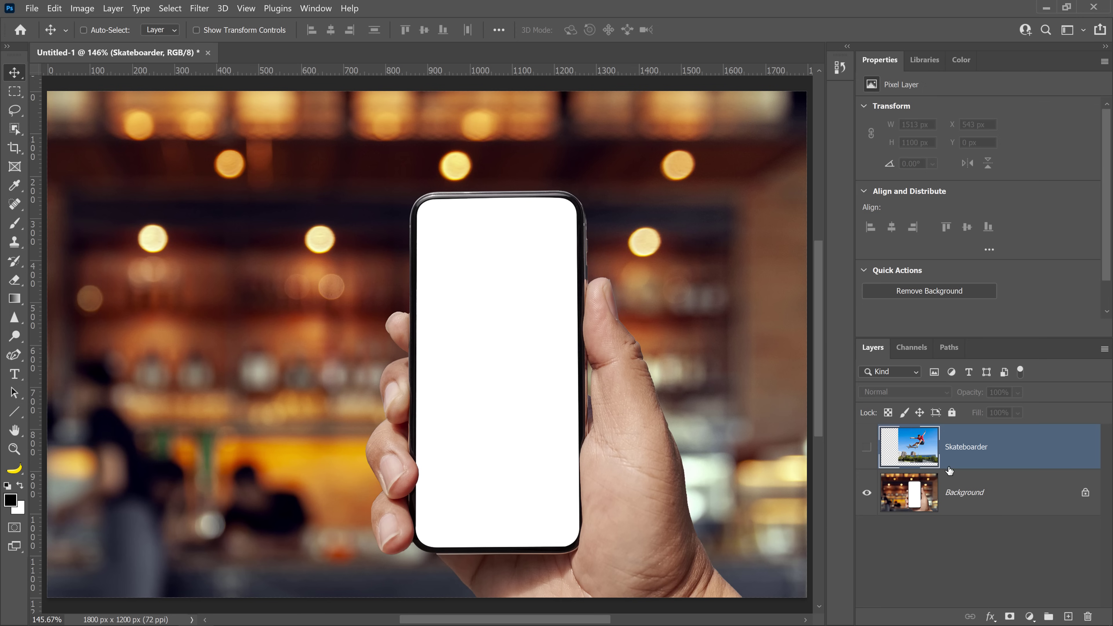
left_click(865, 447)
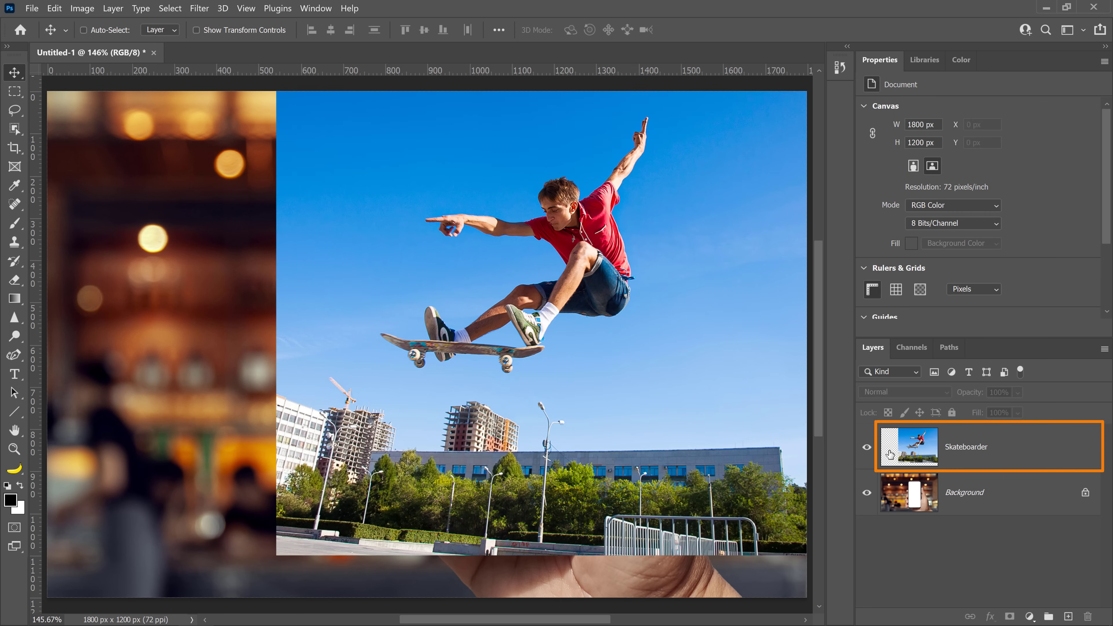
left_click(1045, 461)
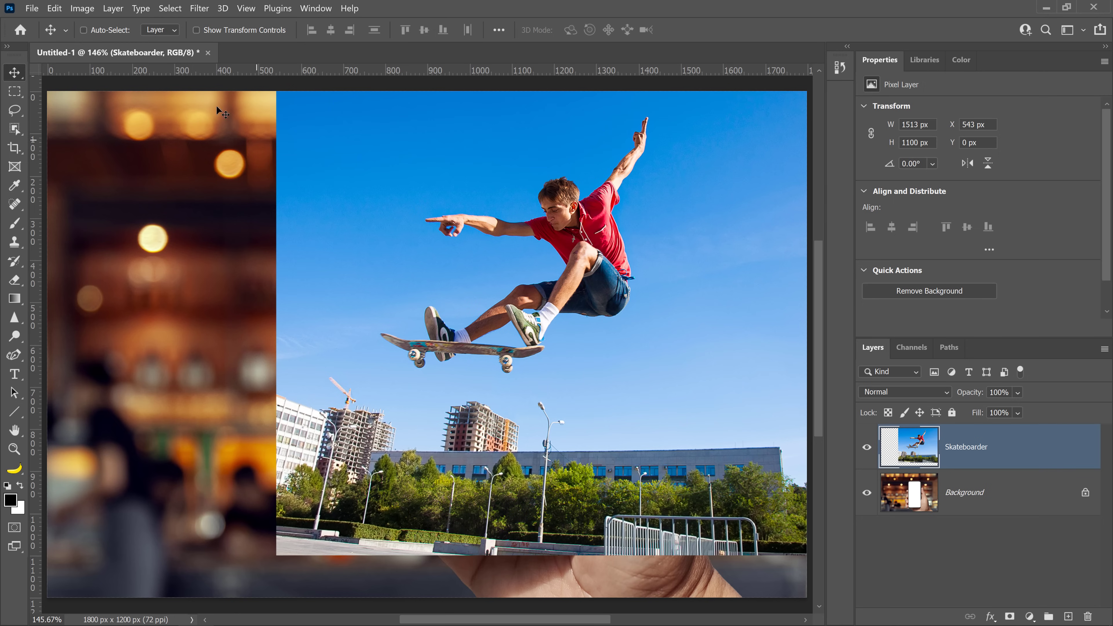
left_click(113, 8)
mouse_move(236, 22)
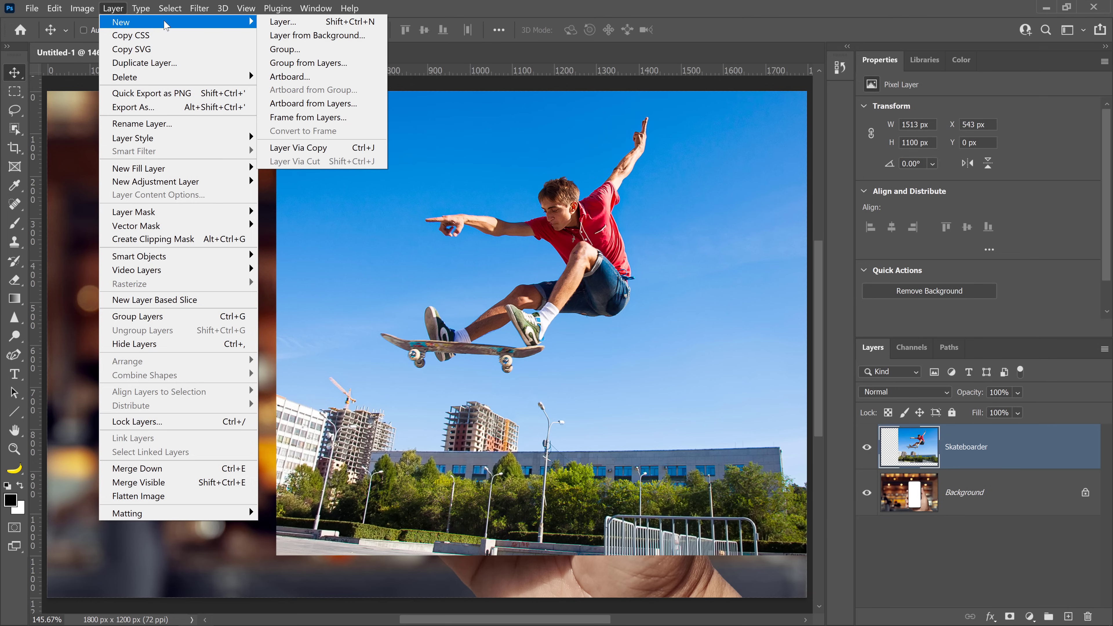
left_click(379, 157)
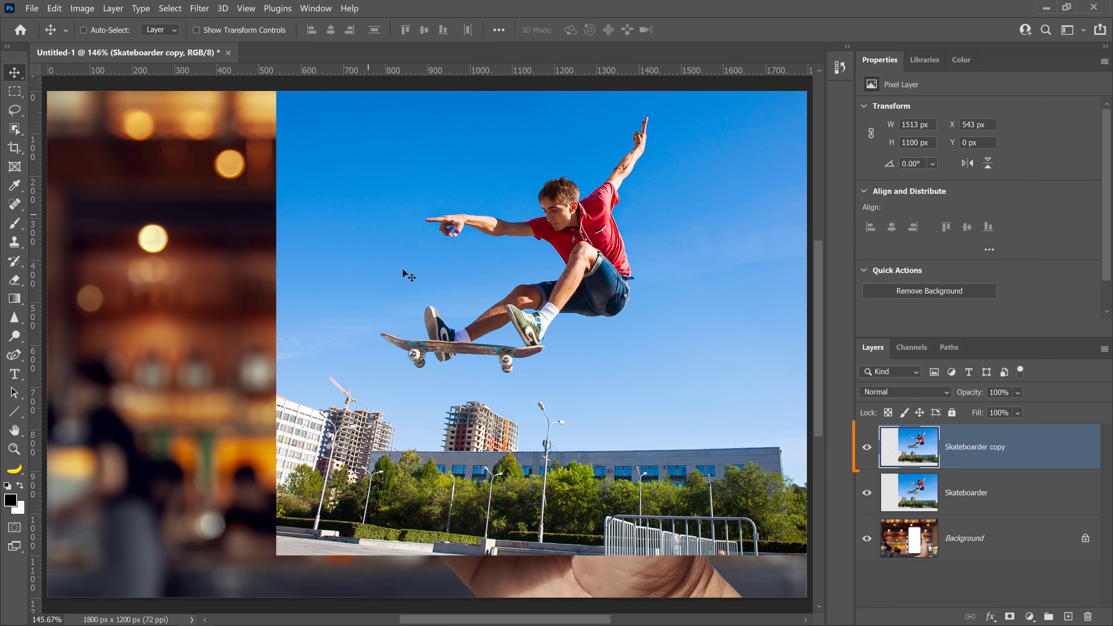
Step: Hide Skateboarder copy and Skateboarder, then make Background the active layer
left_click(865, 448)
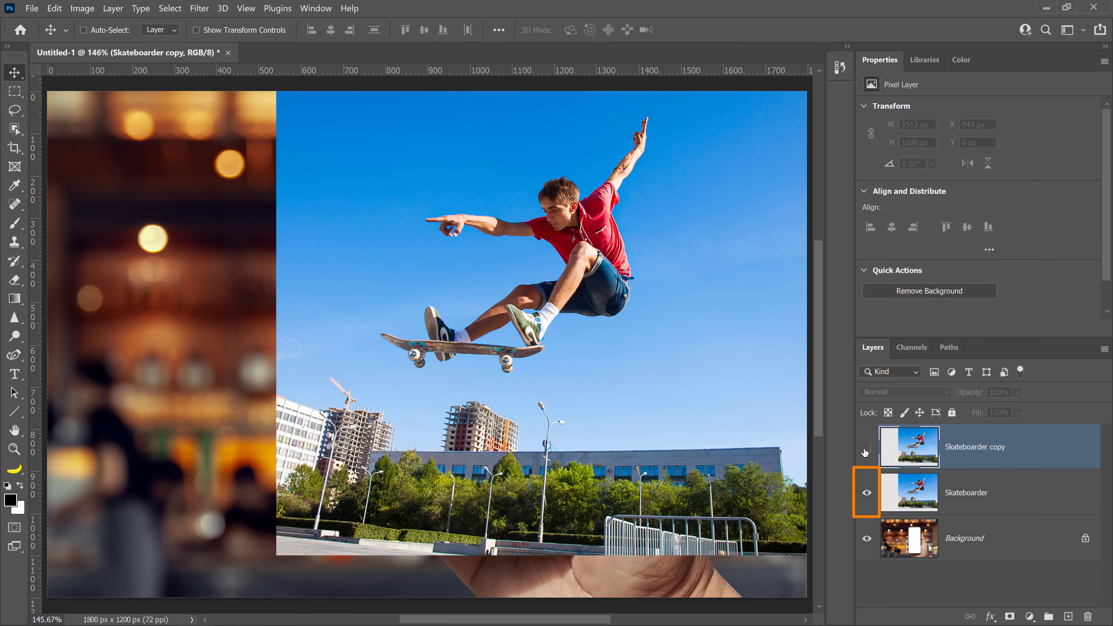
left_click(866, 493)
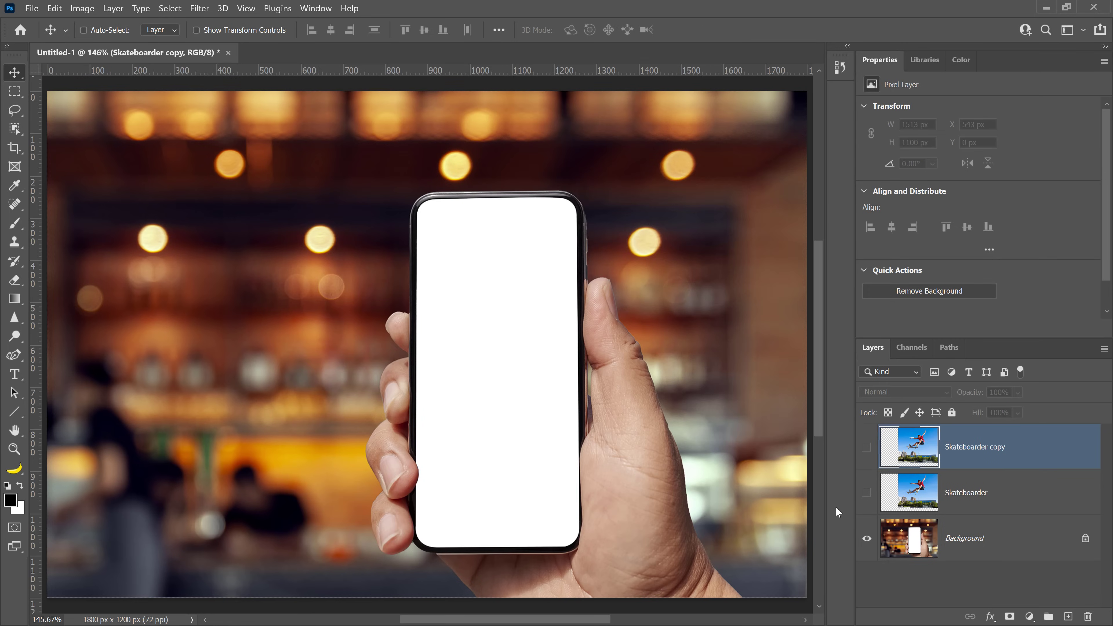
left_click(1001, 548)
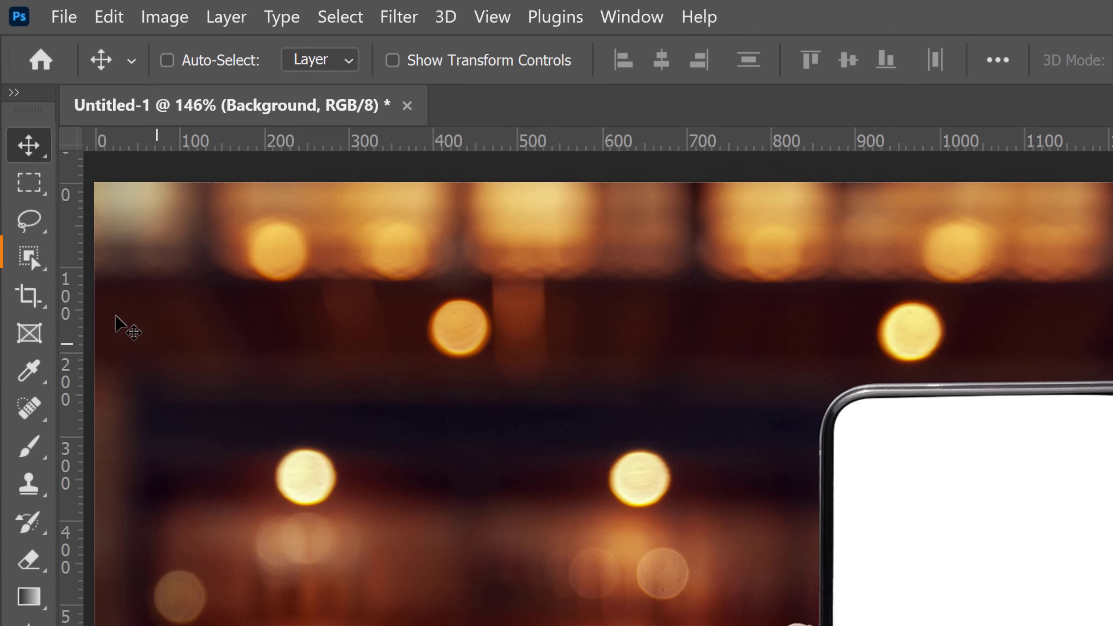
Step: Select the white phone screen with the Magic Wand Tool
left_click(17, 130)
right_click(35, 269)
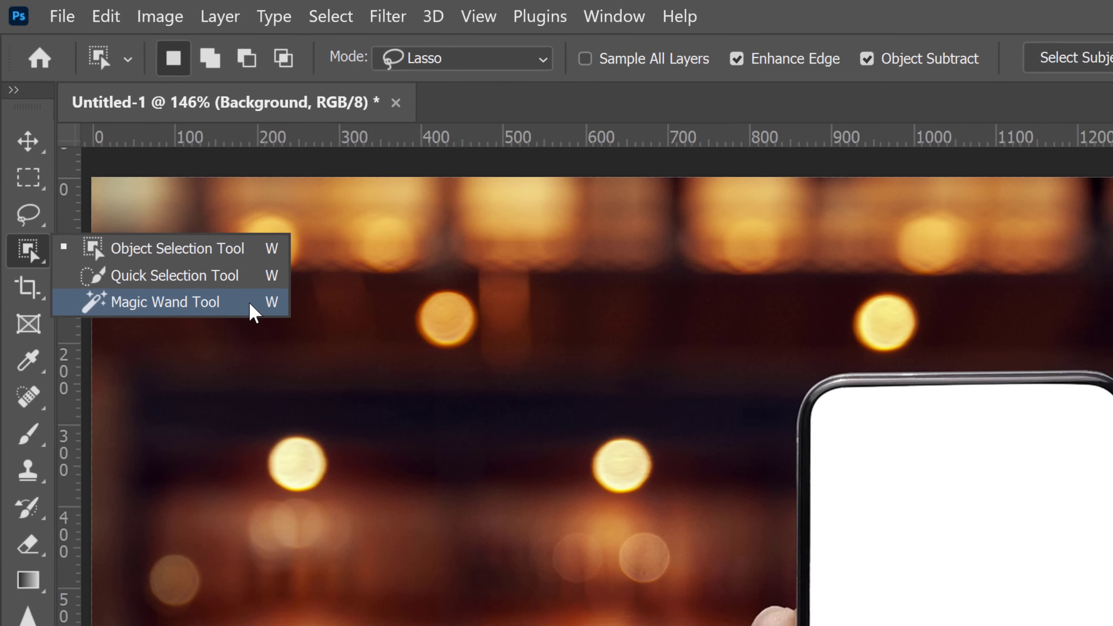
left_click(258, 320)
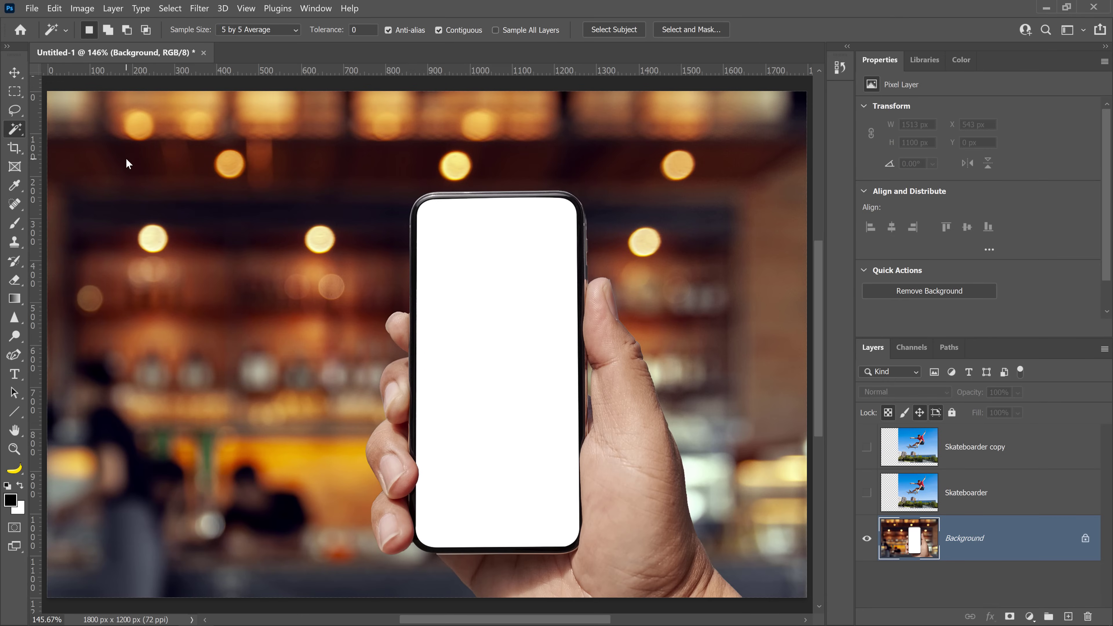
left_click(538, 369)
Step: Mask the Skateboarder layer to the screen selection, then show and activate Skateboarder copy
left_click(866, 492)
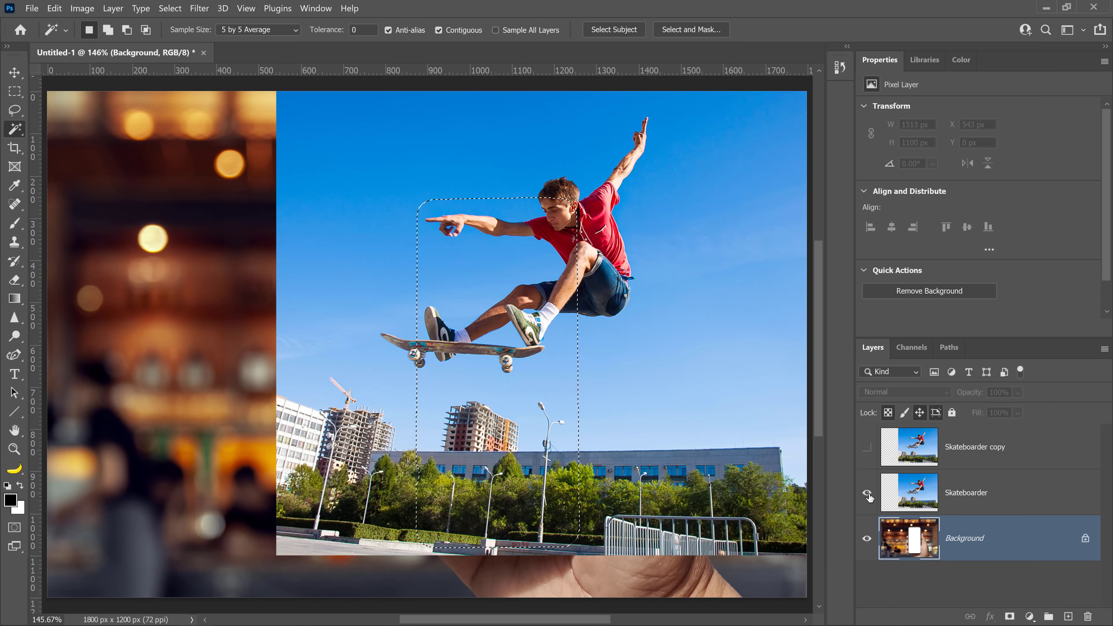
left_click(978, 501)
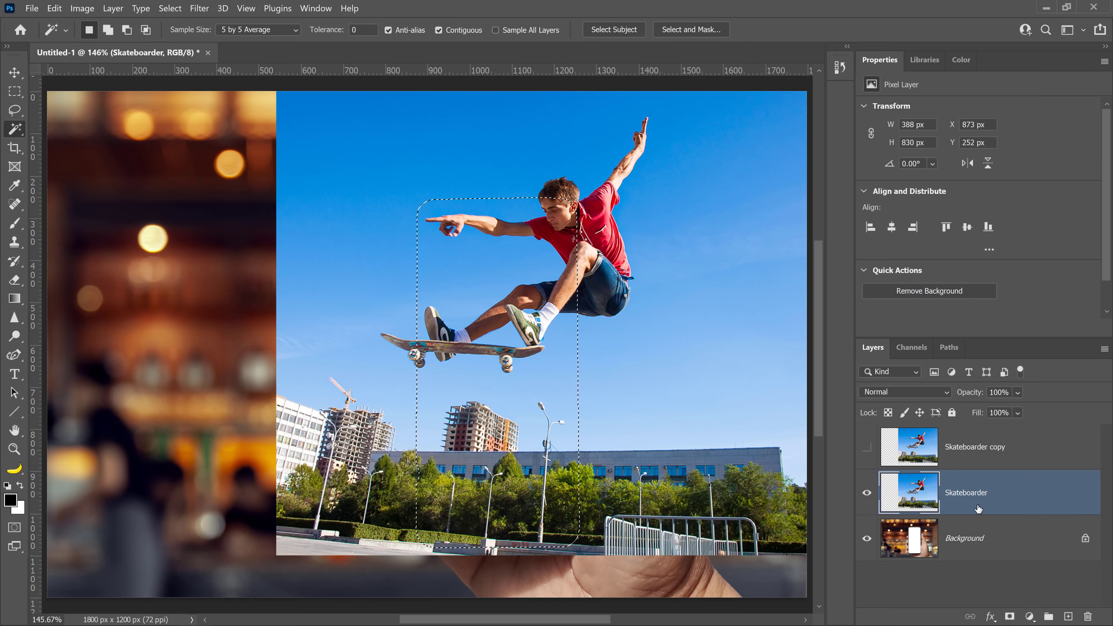
left_click(1010, 616)
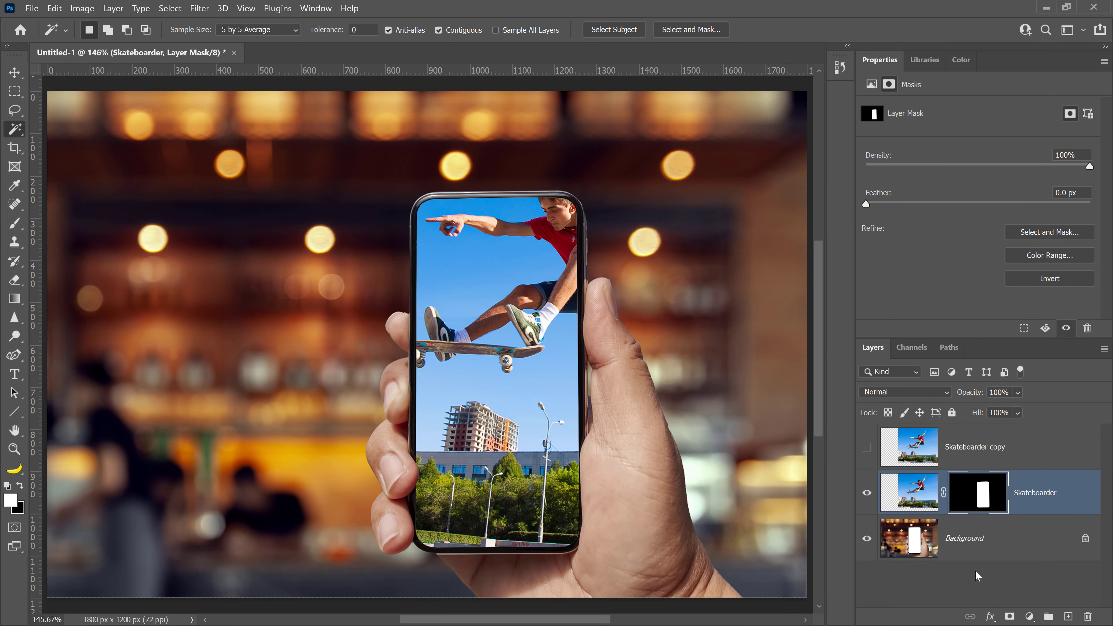
left_click(866, 448)
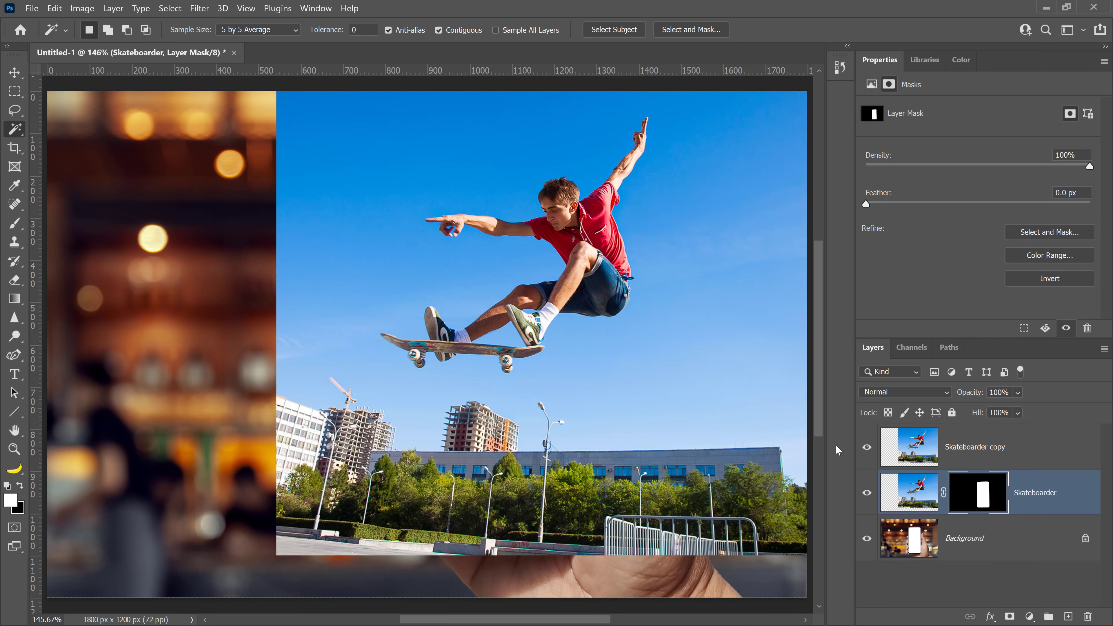
left_click(973, 449)
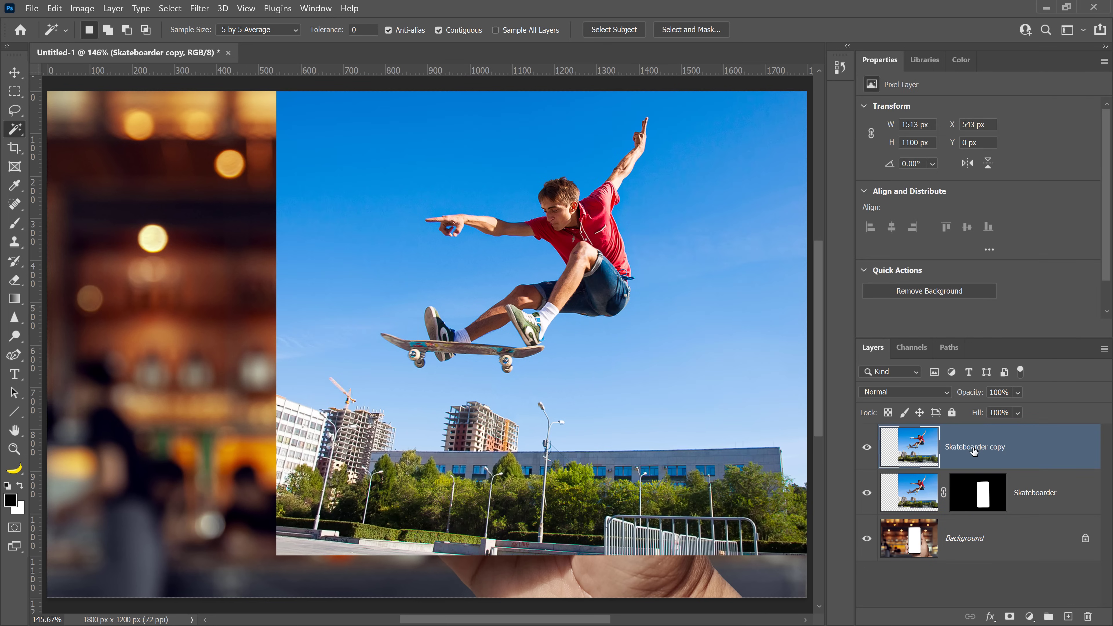
Step: Run Select > Subject on Skateboarder copy and add a skater-shaped layer mask
left_click(169, 8)
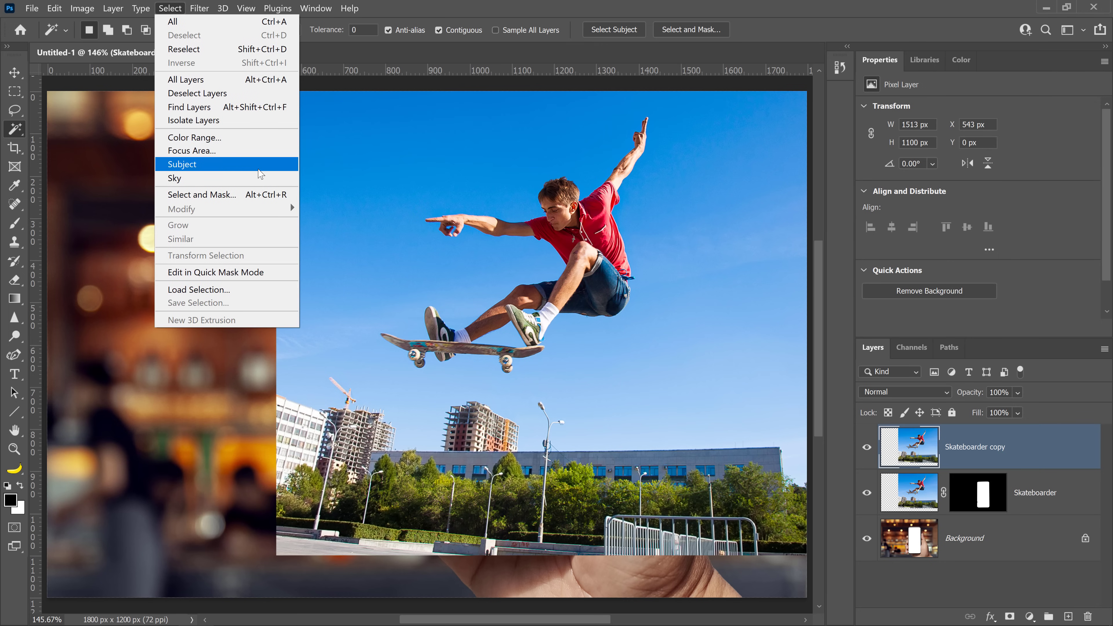
left_click(219, 168)
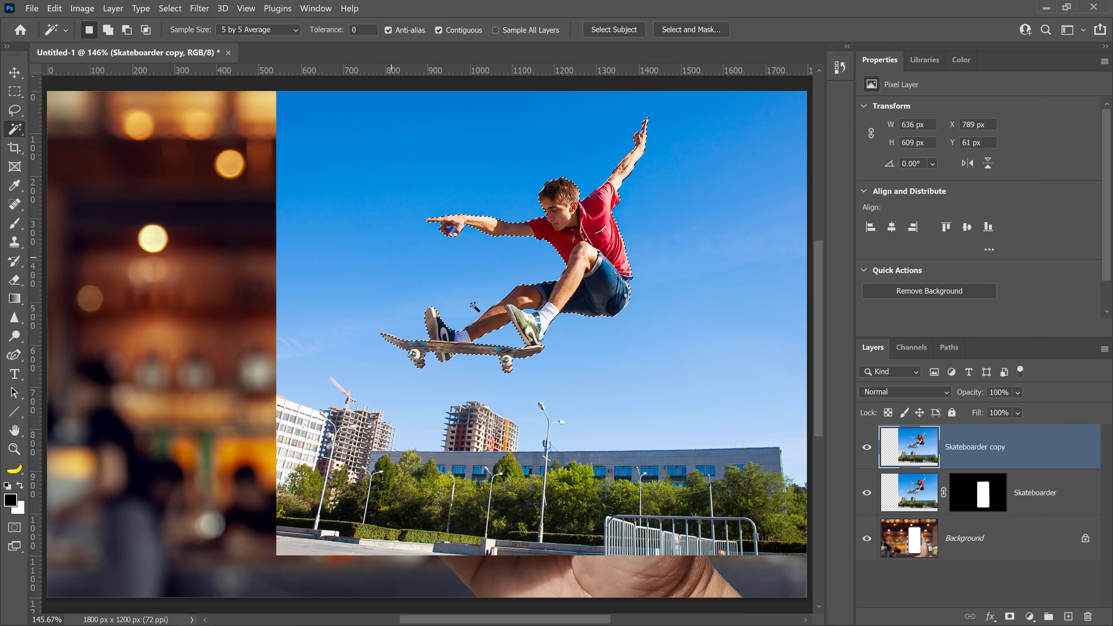
left_click(1009, 617)
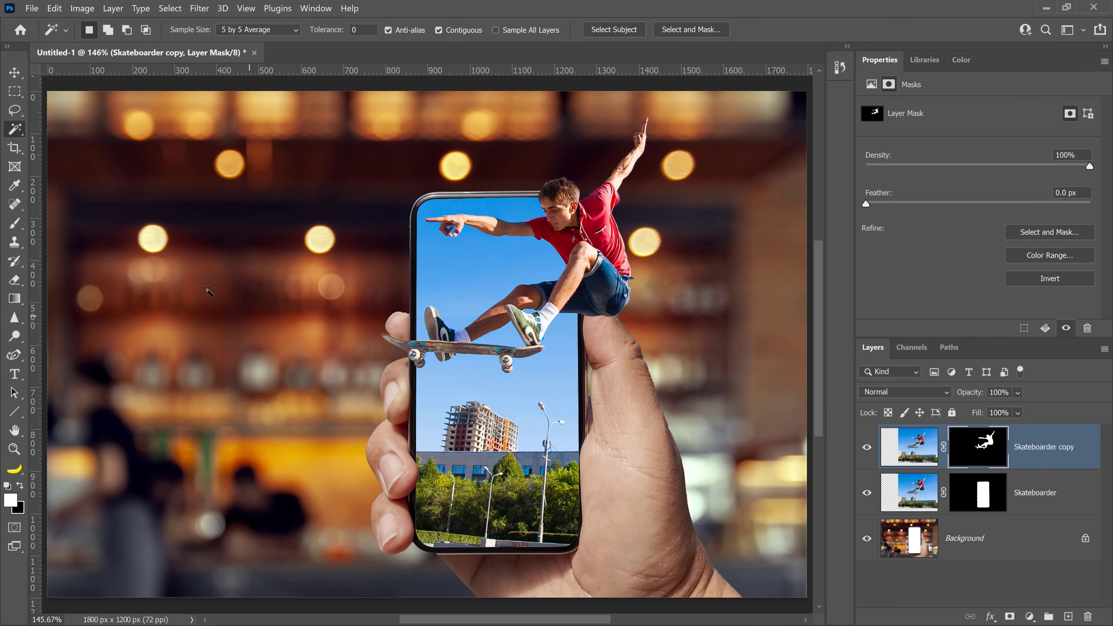
Step: Shrink the Brush Tool twice with [, then drag the layer slightly left with the Move Tool
left_click(14, 222)
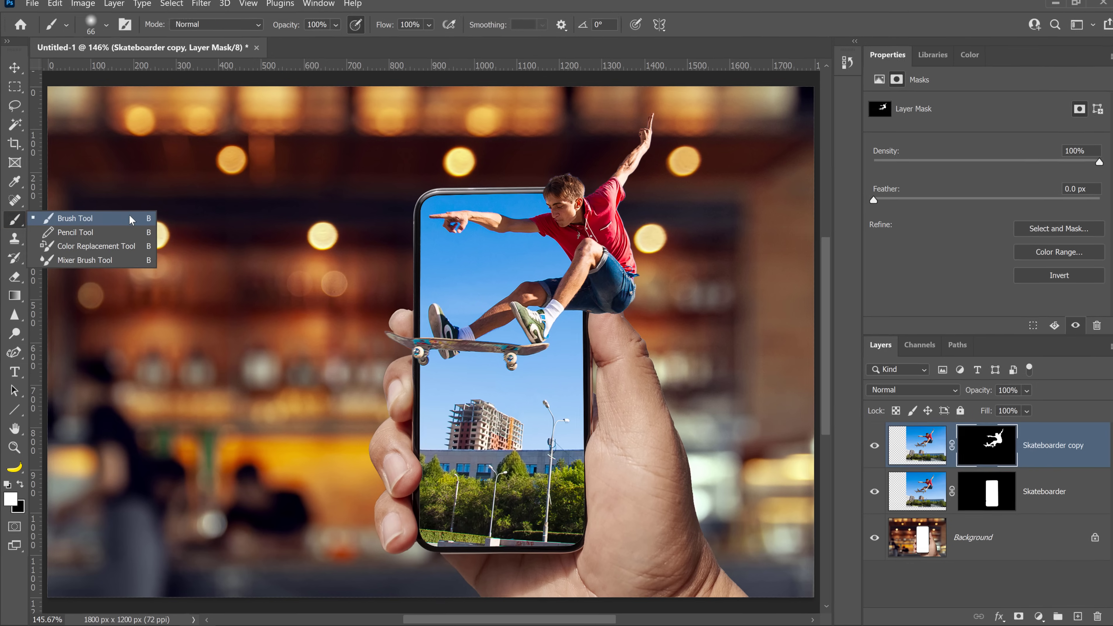
left_click(130, 218)
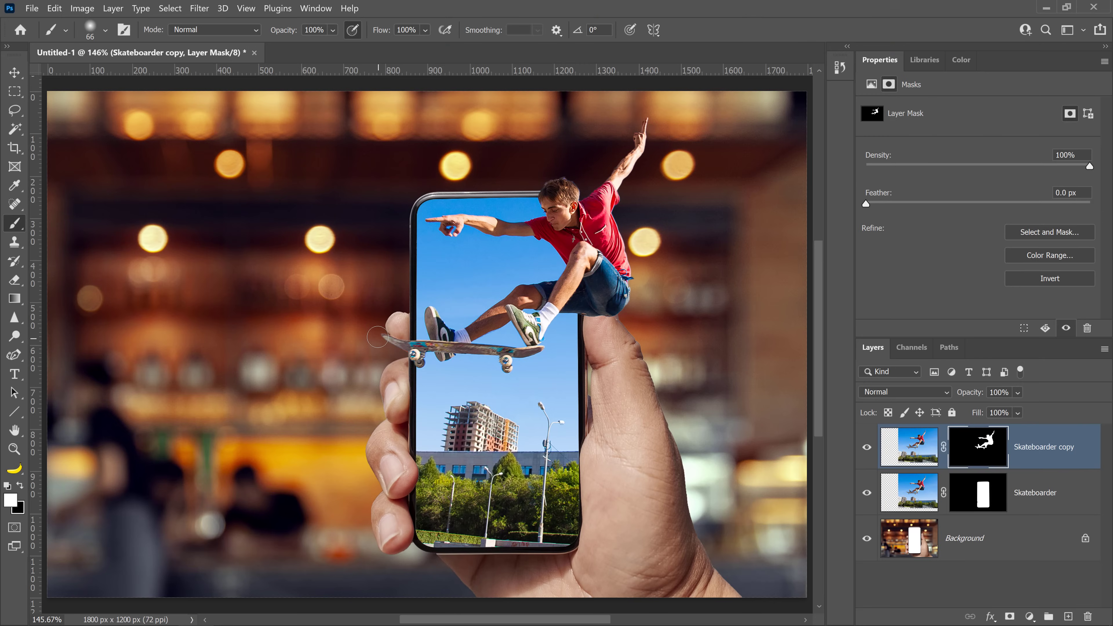
key("bracketleft")
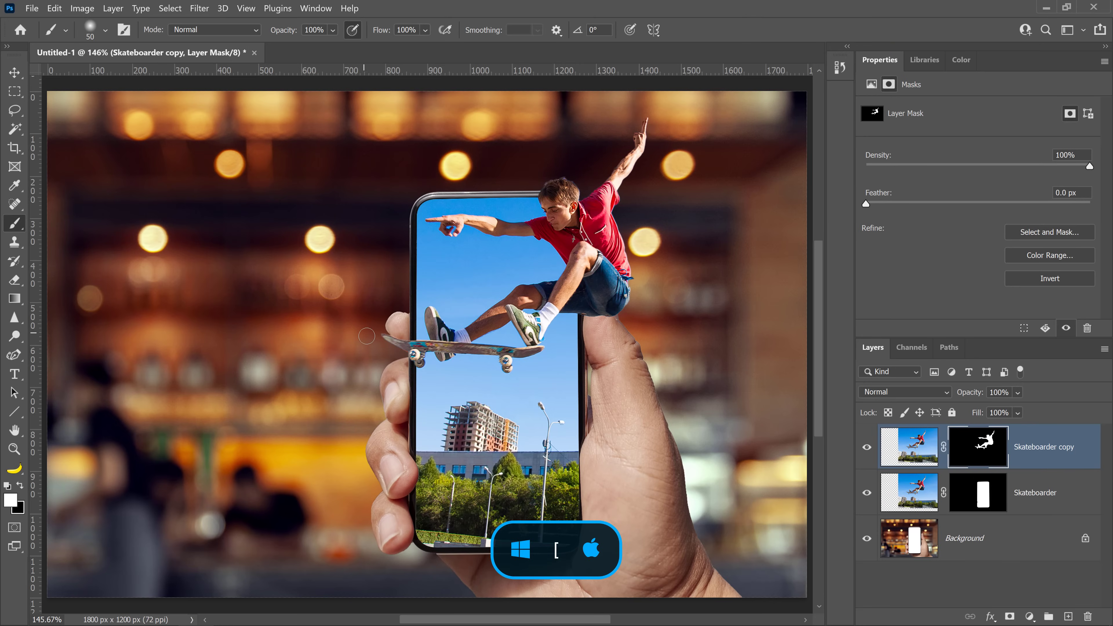
key("bracketleft")
key("bracketleft")
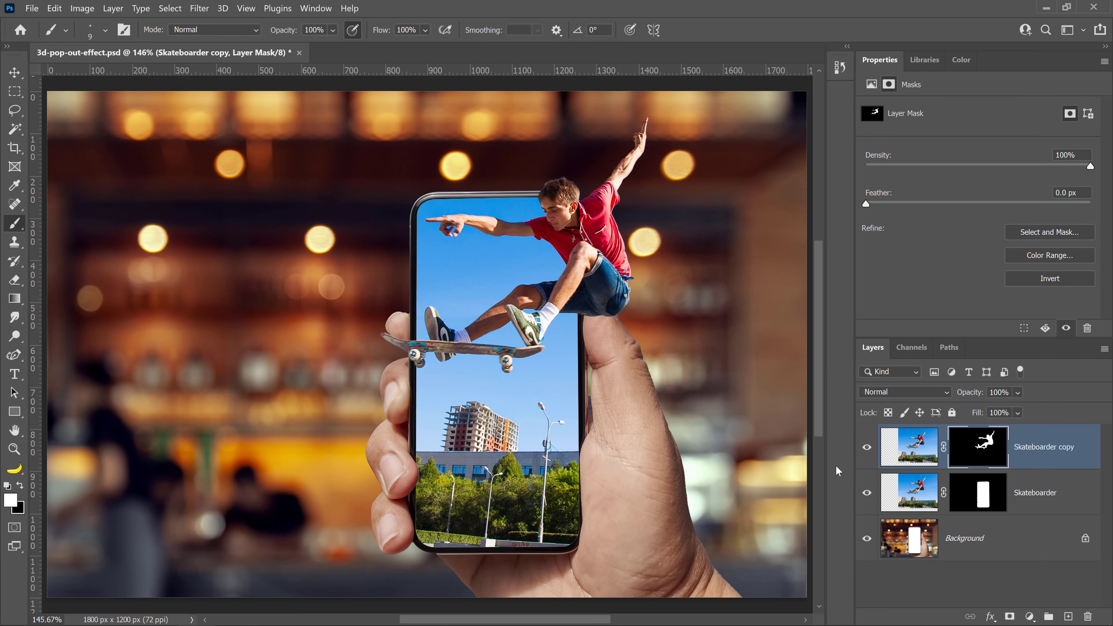
left_click(14, 72)
left_click_drag(616, 287, 577, 283)
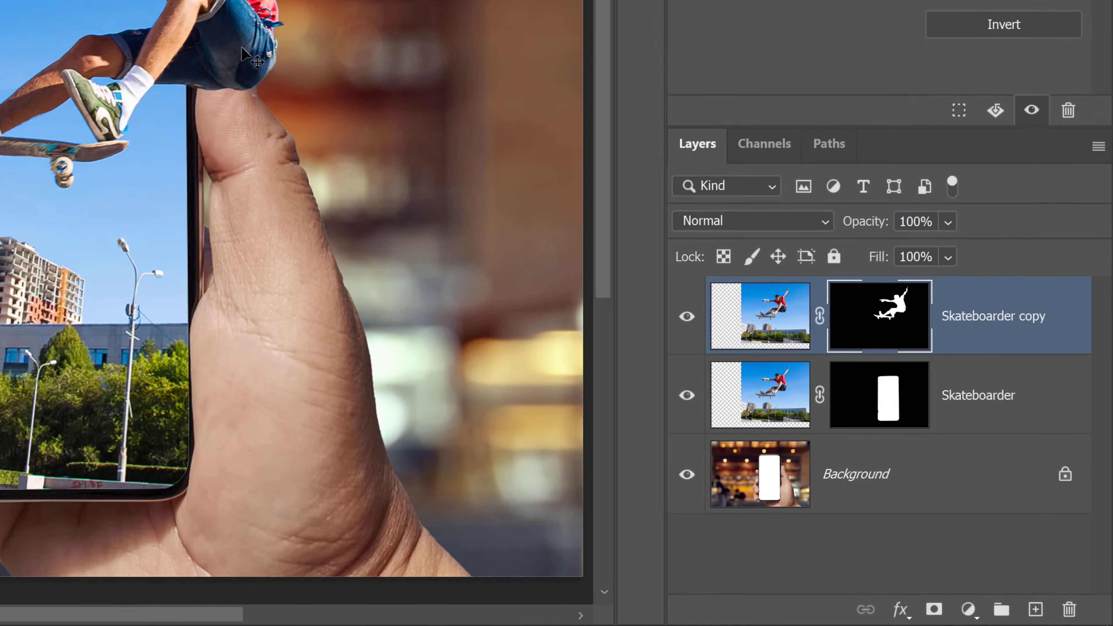
Step: Shift-select Skateboarder and Skateboarder copy and link them together
key("shift")
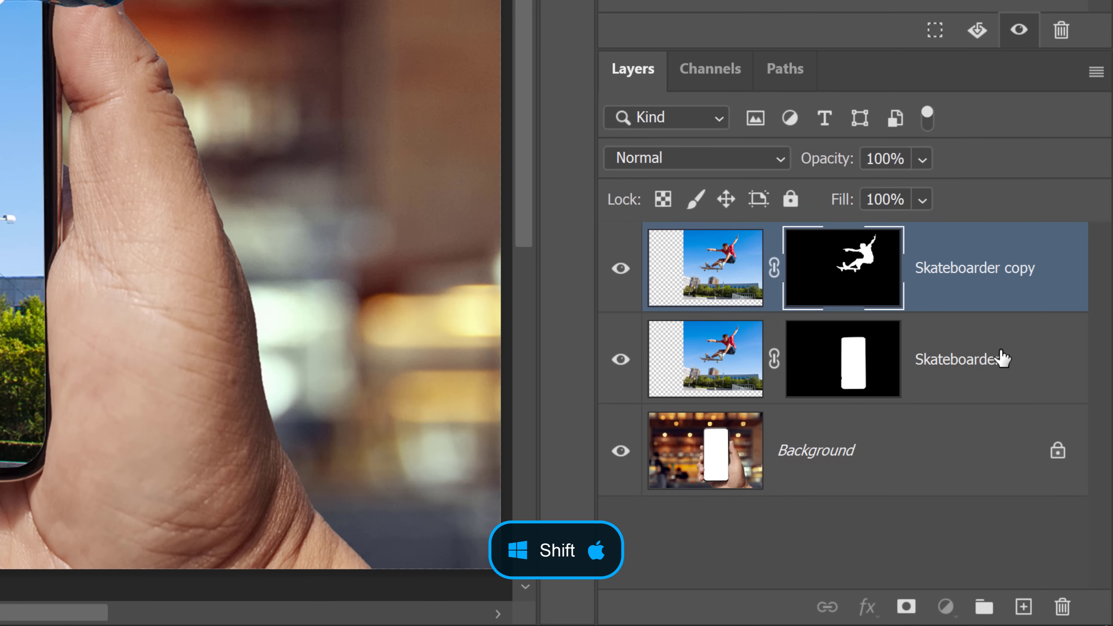
left_click(1000, 358, "shift")
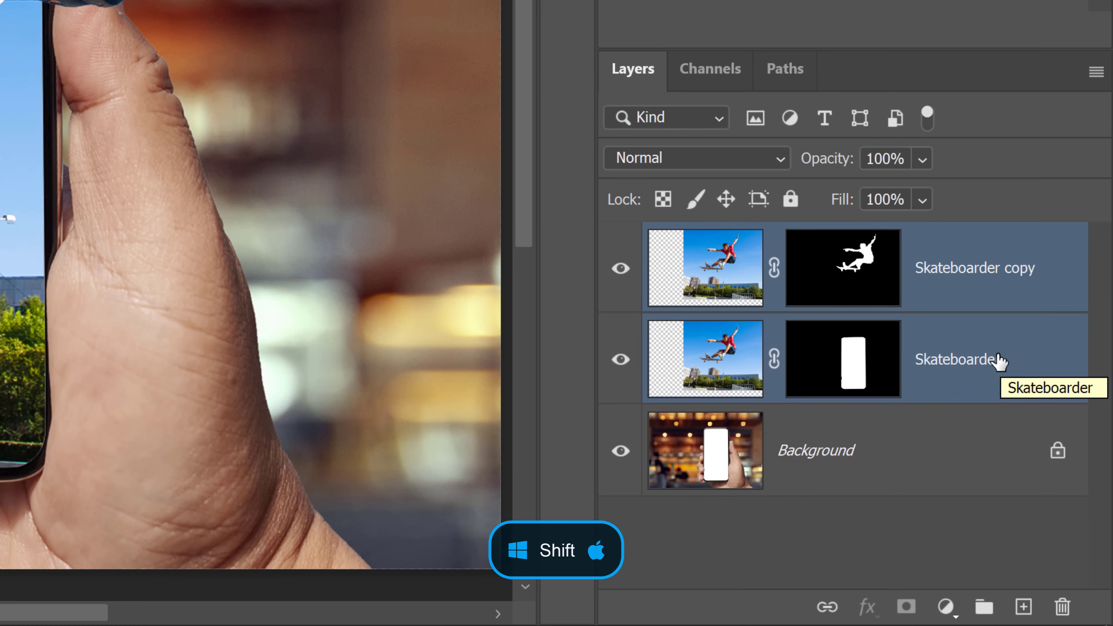
left_click(830, 611)
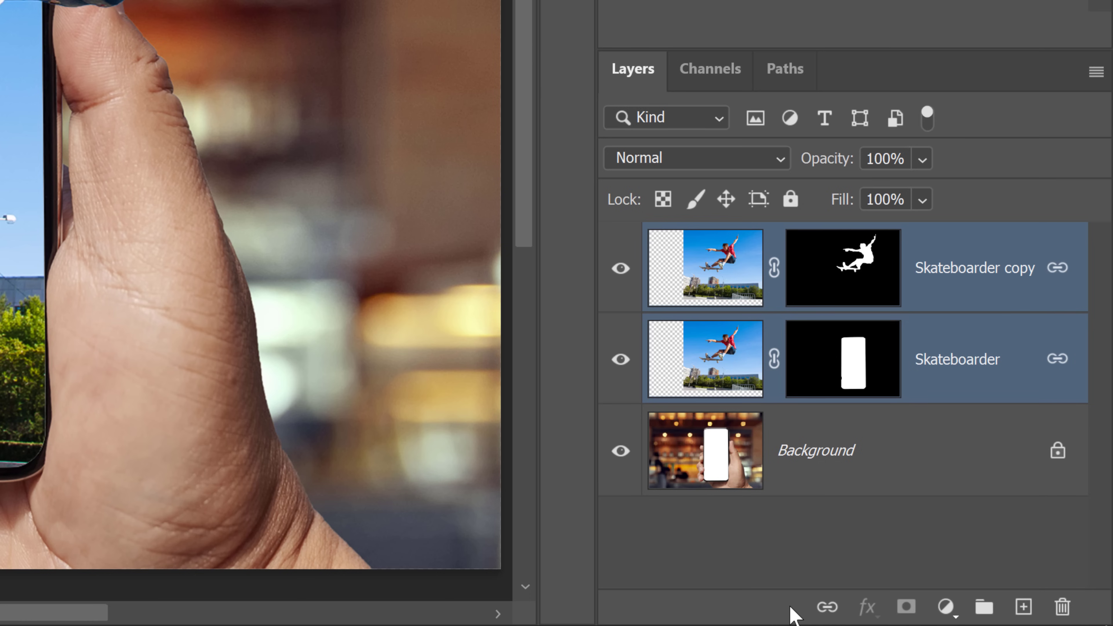